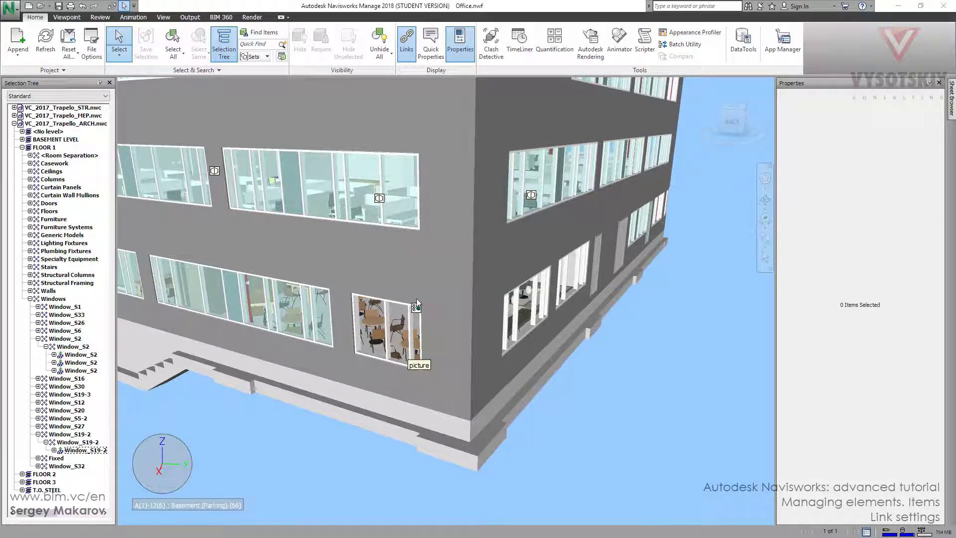
Step: Show the Interface > Links > Standard Categories page in Options Editor, moved off the model view
{"action": "left_click", "coordinate": [17, 13]}
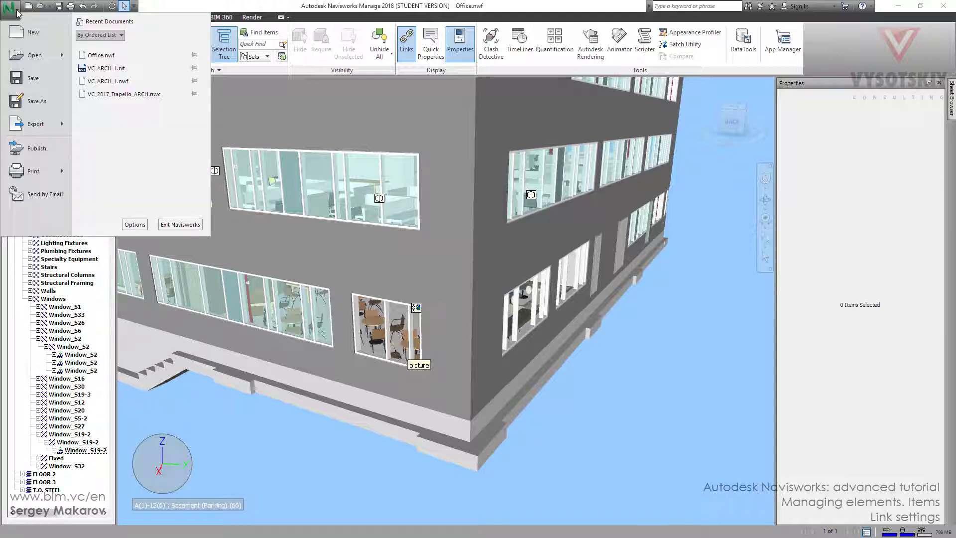
{"action": "left_click", "coordinate": [131, 224]}
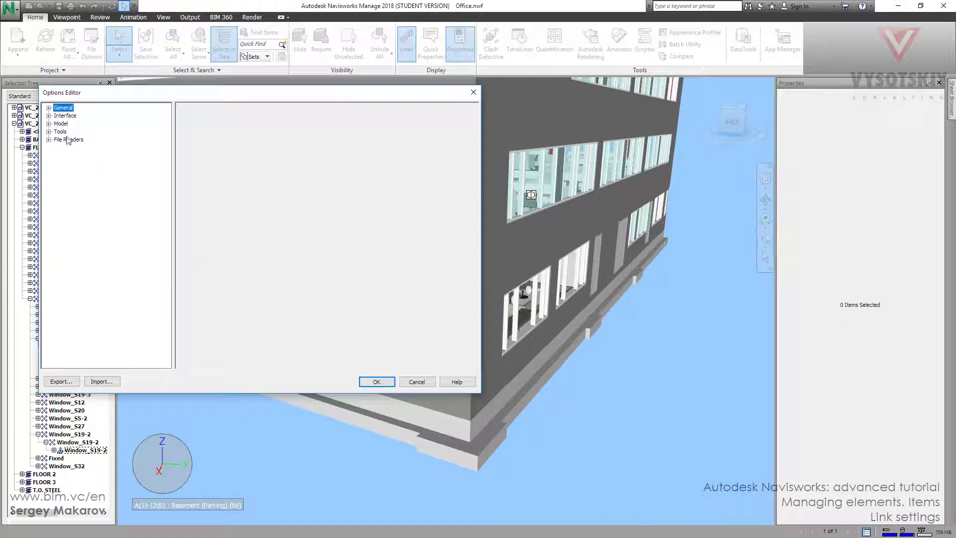
{"action": "left_click", "coordinate": [49, 116]}
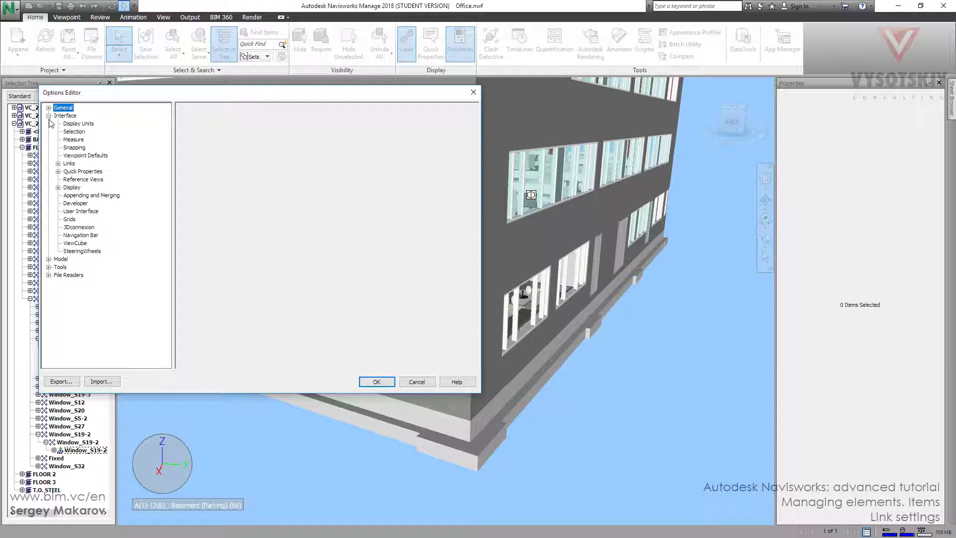
{"action": "left_click", "coordinate": [68, 163]}
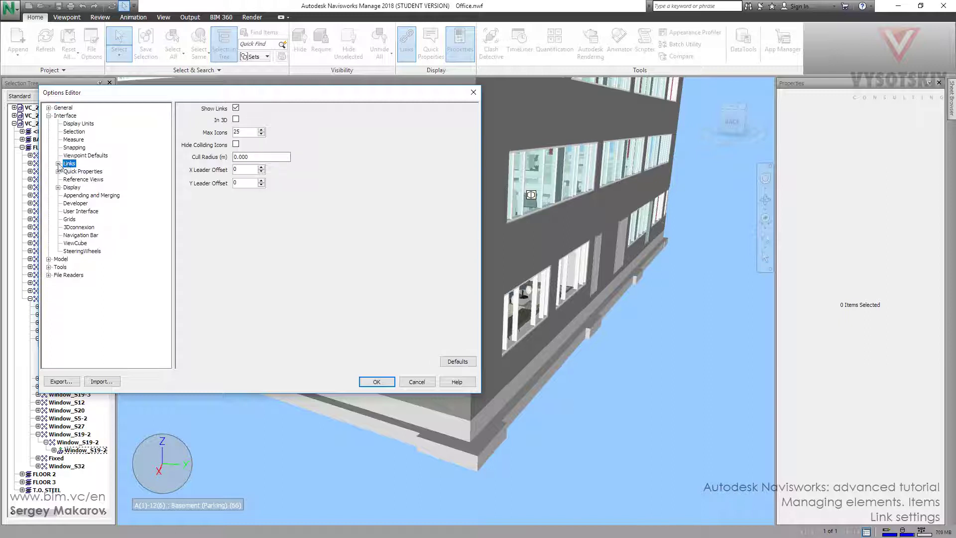
{"action": "left_click", "coordinate": [58, 164]}
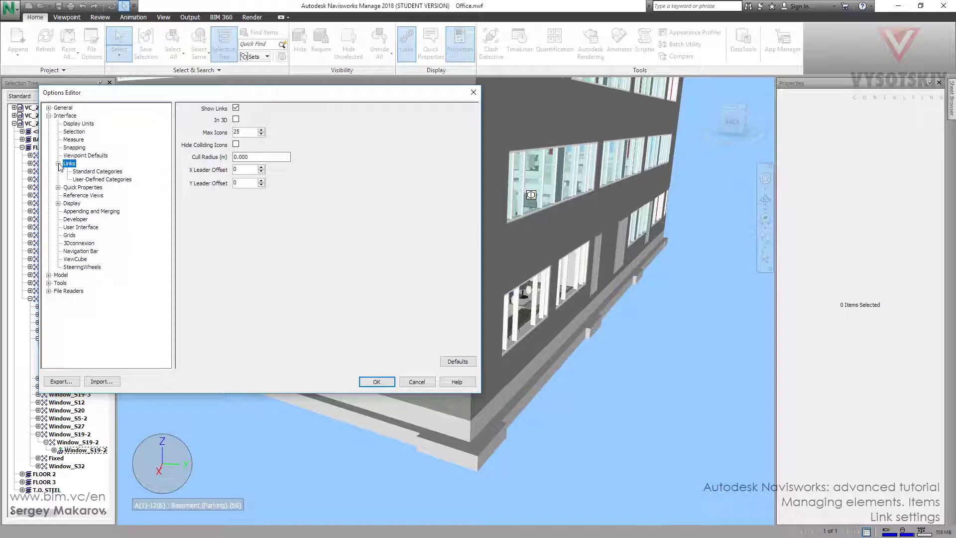
{"action": "left_click", "coordinate": [86, 171]}
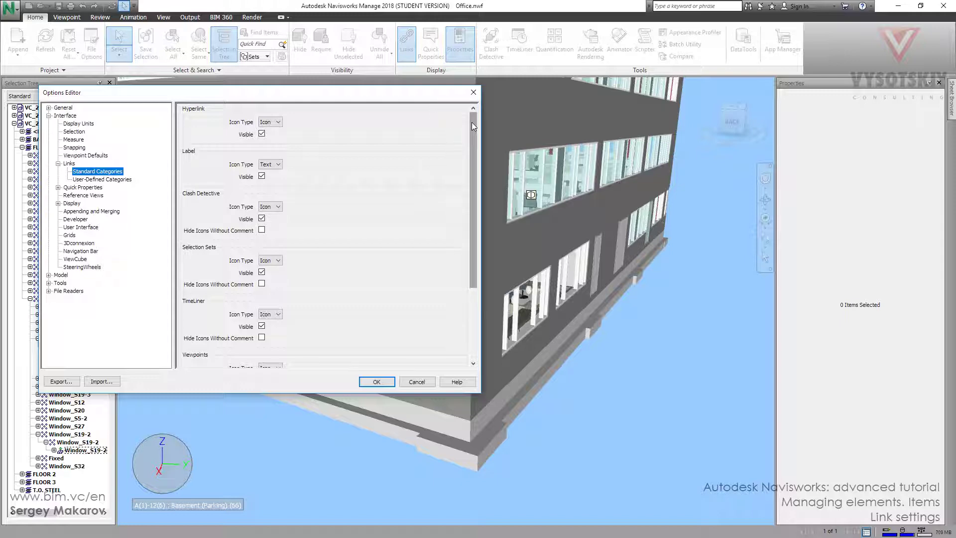
{"action": "mouse_move", "coordinate": [437, 95]}
{"action": "left_mouse_down"}
{"action": "mouse_move", "coordinate": [586, 196]}
{"action": "mouse_move", "coordinate": [580, 109]}
{"action": "left_mouse_up"}
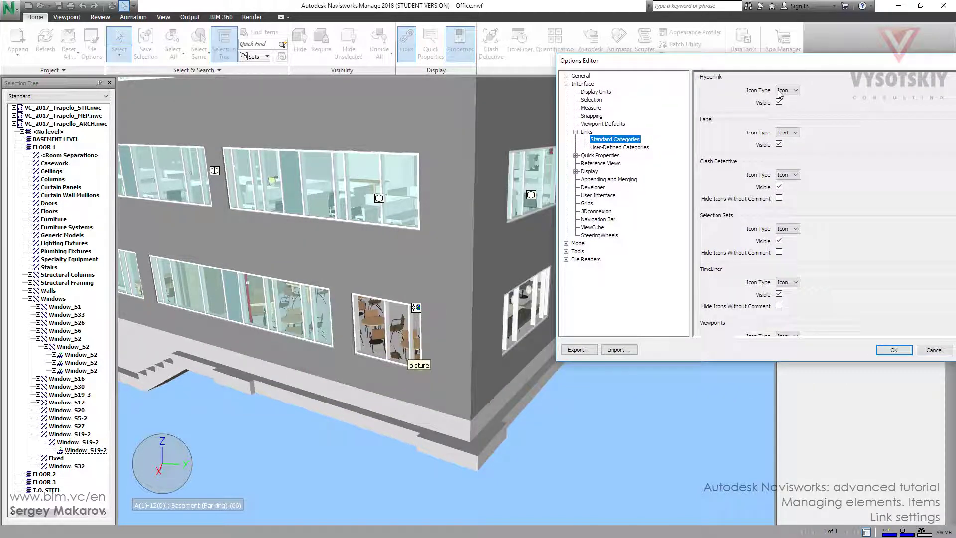
{"action": "left_click", "coordinate": [785, 92]}
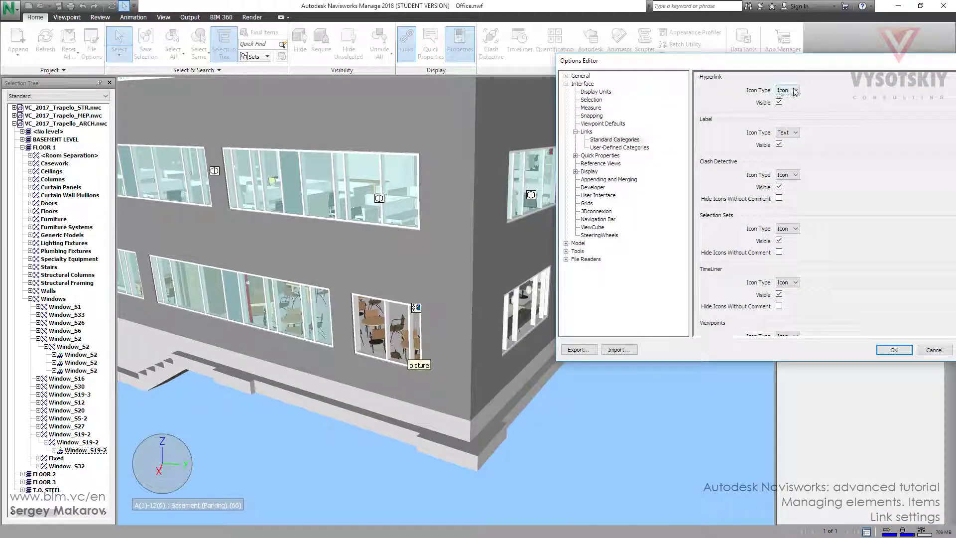
{"action": "left_click", "coordinate": [795, 92]}
{"action": "left_click", "coordinate": [795, 133]}
{"action": "left_click", "coordinate": [785, 148]}
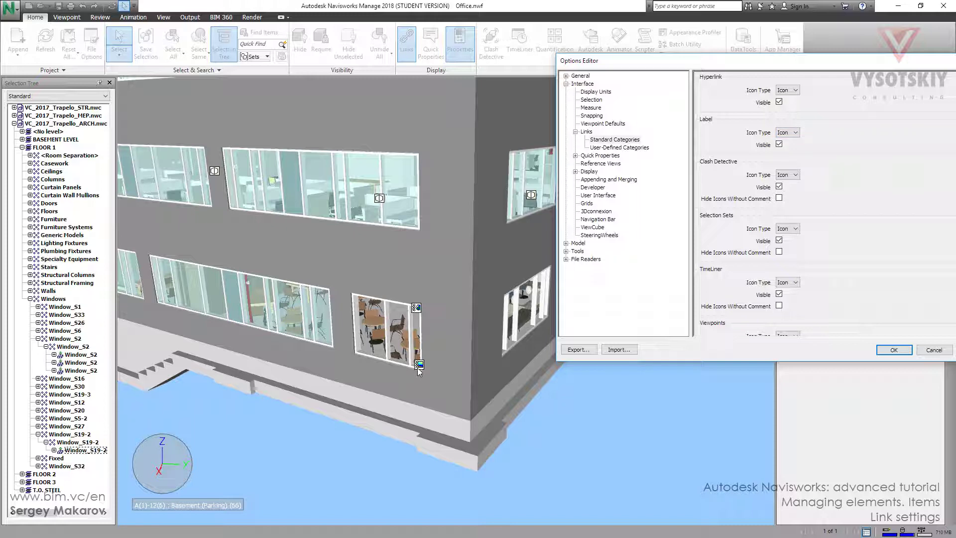
{"action": "left_click", "coordinate": [794, 90]}
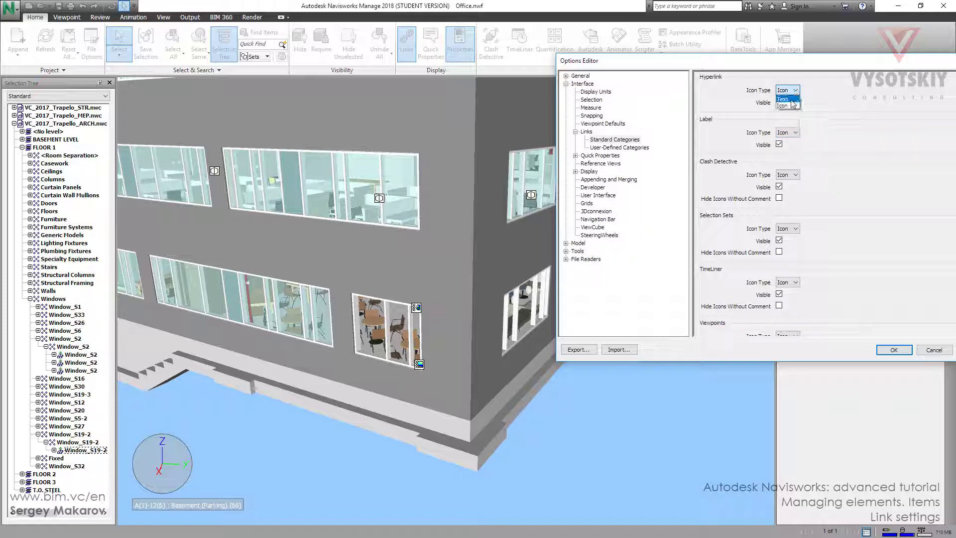
{"action": "left_click", "coordinate": [792, 99]}
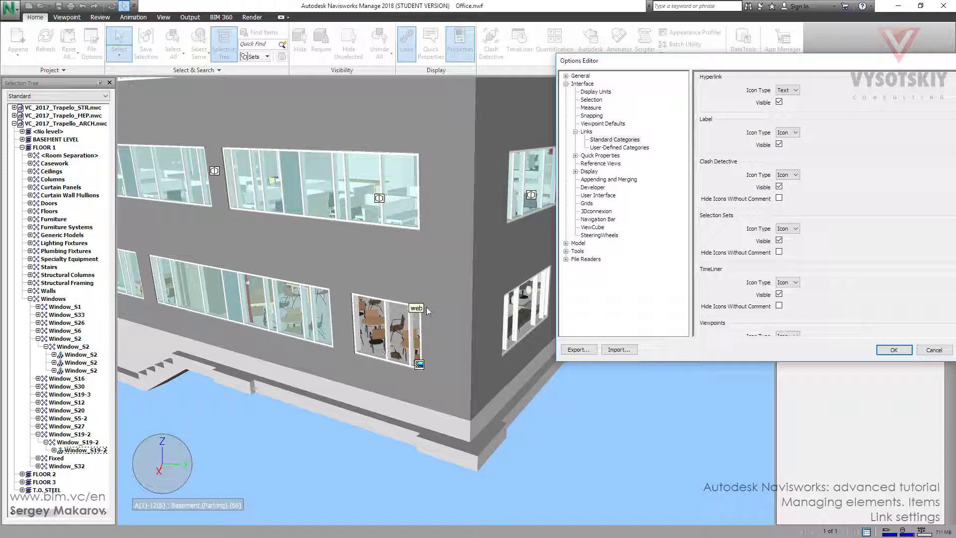
{"action": "left_click", "coordinate": [782, 92]}
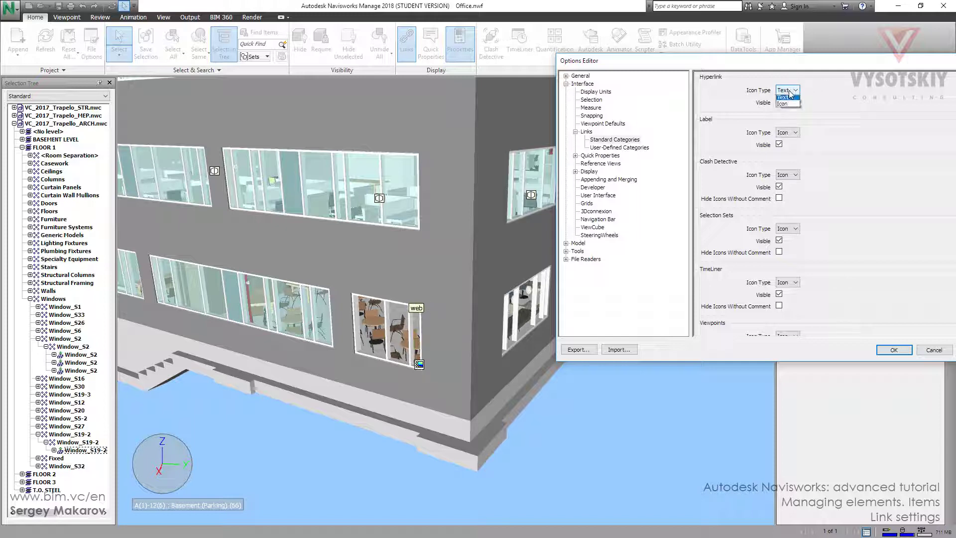
{"action": "left_click", "coordinate": [789, 102]}
{"action": "left_click", "coordinate": [786, 132]}
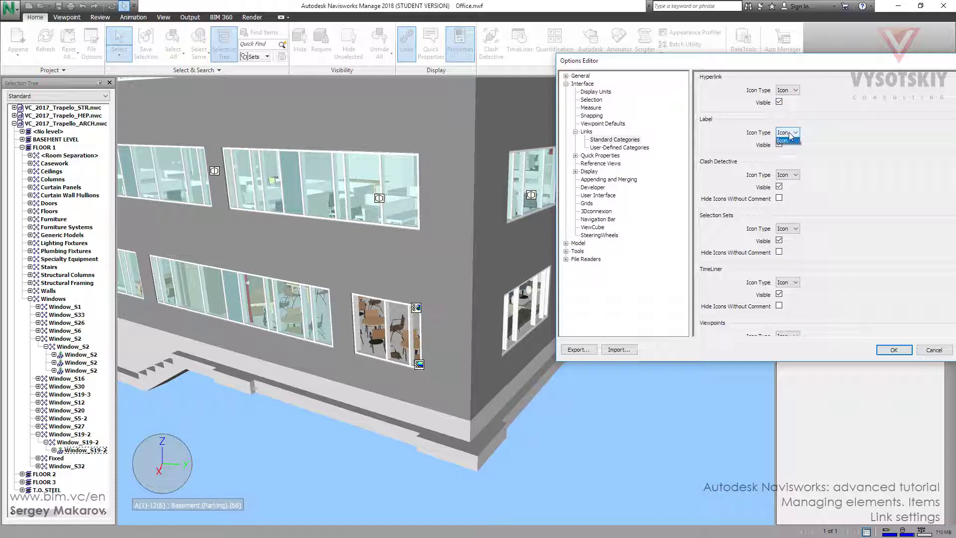
{"action": "left_click", "coordinate": [786, 144]}
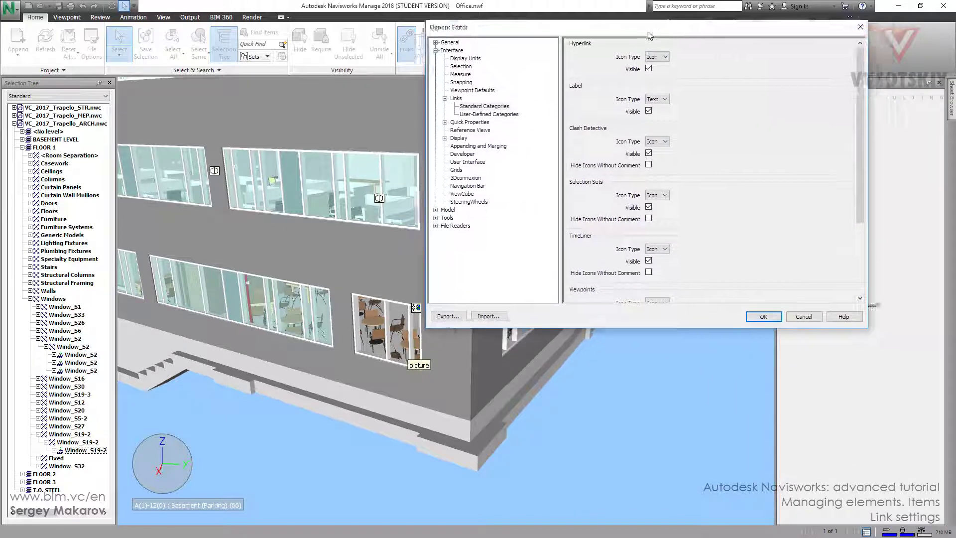
Step: Turn on Label visibility, keeping hyperlinks shown, and apply the link settings with OK
{"action": "left_click_drag", "start_coordinate": [782, 70], "coordinate": [644, 27]}
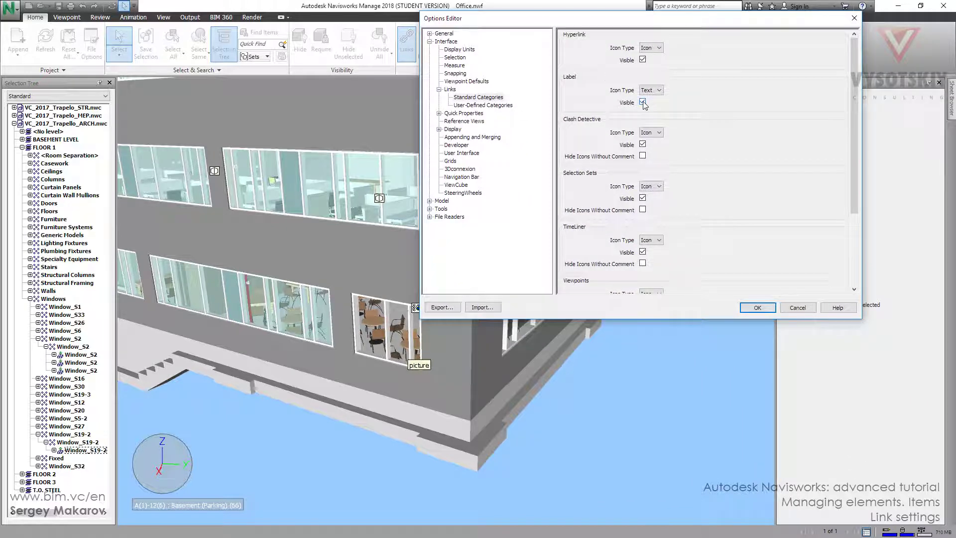
{"action": "left_click", "coordinate": [643, 60]}
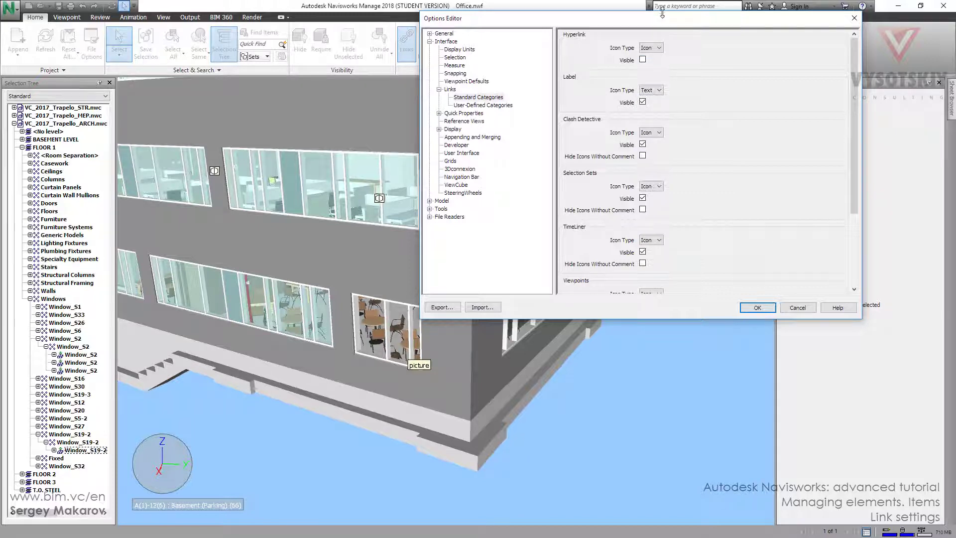
{"action": "left_click_drag", "start_coordinate": [662, 13], "coordinate": [750, 3]}
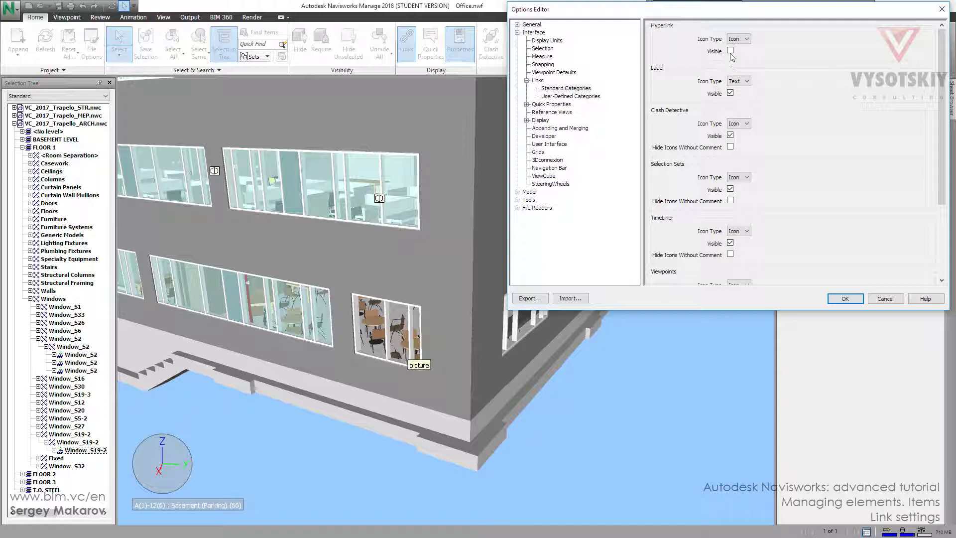
{"action": "left_click", "coordinate": [730, 52]}
{"action": "left_click", "coordinate": [730, 93]}
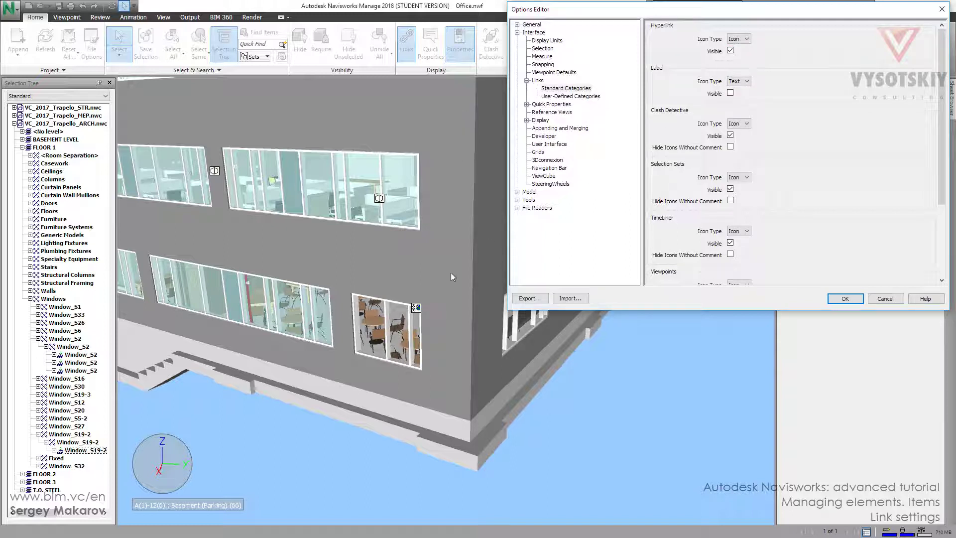
{"action": "left_click", "coordinate": [730, 93]}
{"action": "left_click", "coordinate": [845, 298]}
Step: Open Edit Links for window Window_S19-2 from its right-click Links menu
{"action": "left_click", "coordinate": [376, 319]}
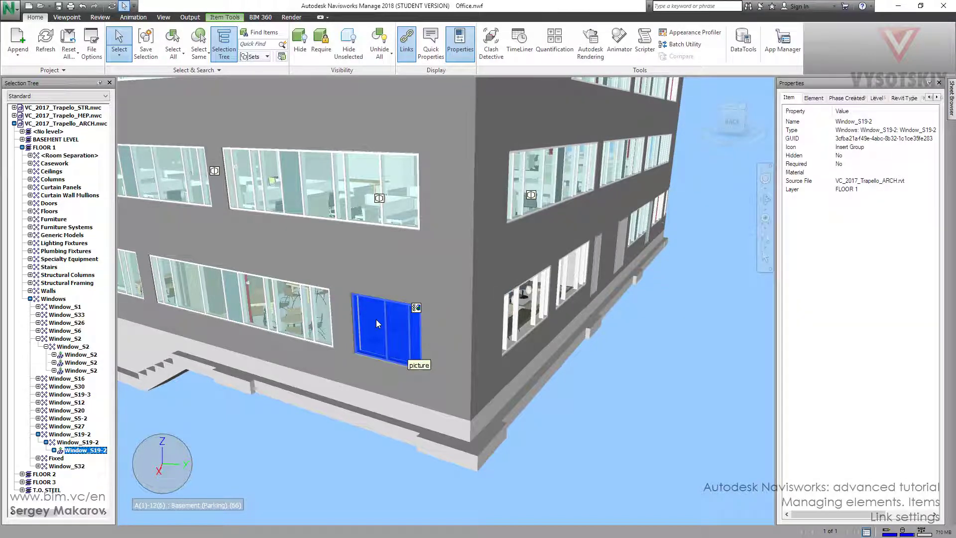
{"action": "right_click", "coordinate": [376, 323]}
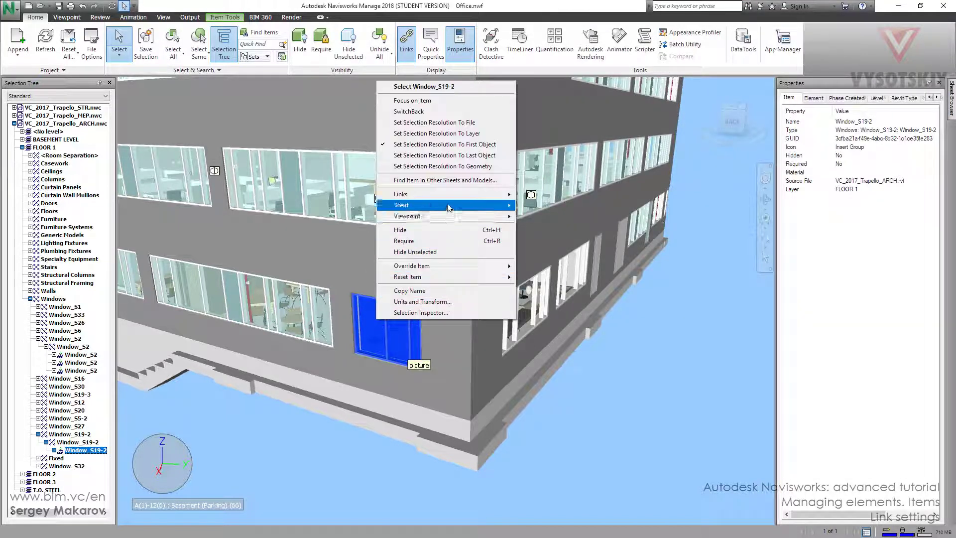
{"action": "mouse_move", "coordinate": [419, 195]}
{"action": "left_click", "coordinate": [534, 211]}
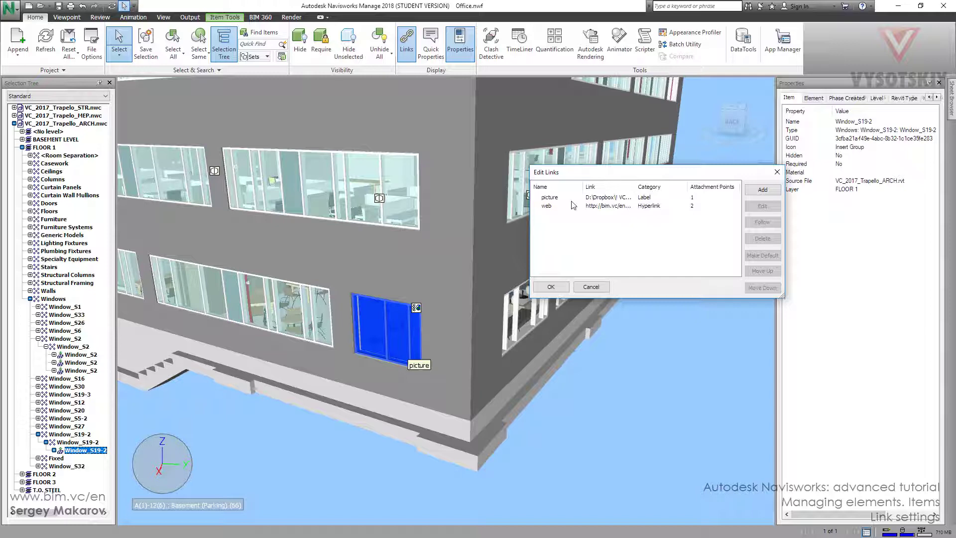
Step: Review the picture link's category list, keep it as Label, and close both link dialogs
{"action": "left_click", "coordinate": [551, 206]}
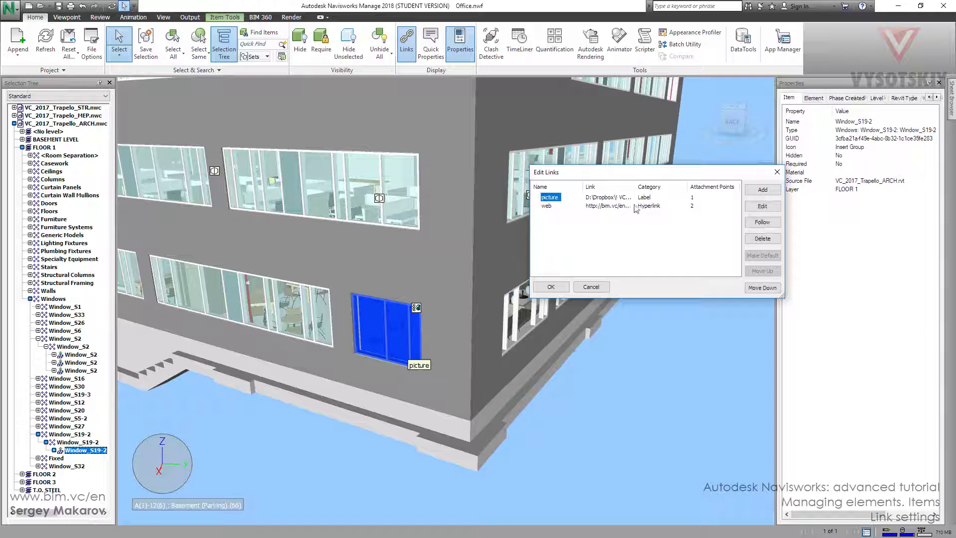
{"action": "left_click", "coordinate": [762, 206]}
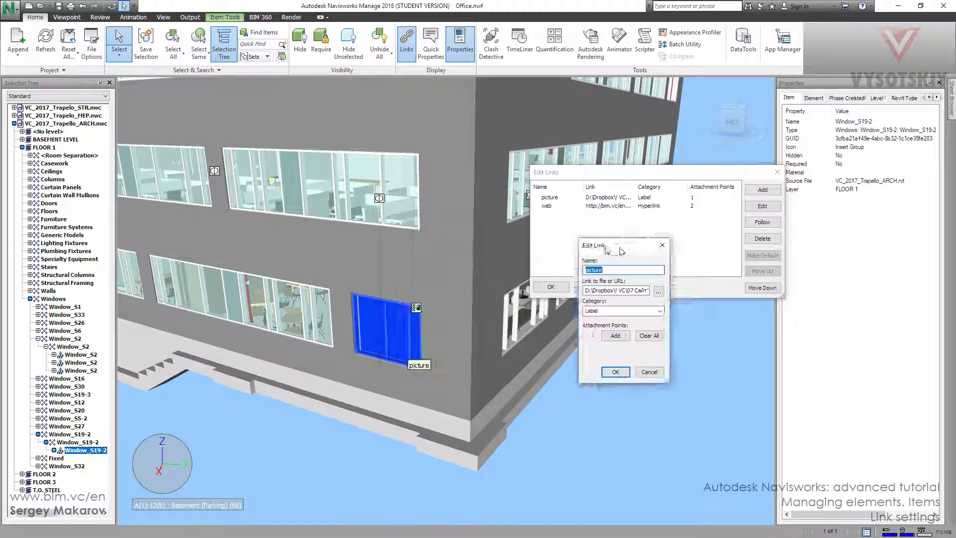
{"action": "left_click_drag", "start_coordinate": [641, 246], "coordinate": [687, 251]}
{"action": "left_click", "coordinate": [748, 319]}
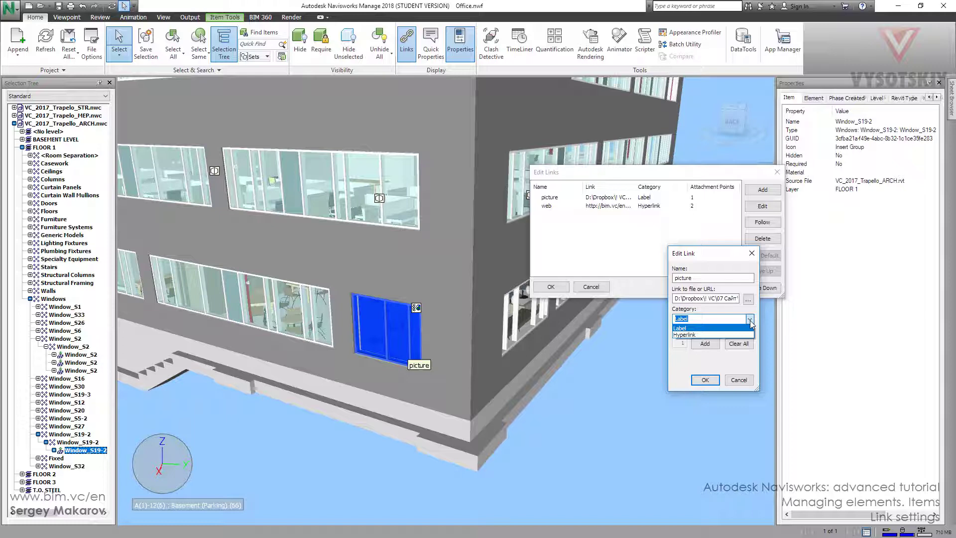
{"action": "left_click", "coordinate": [749, 321]}
{"action": "left_click", "coordinate": [705, 380]}
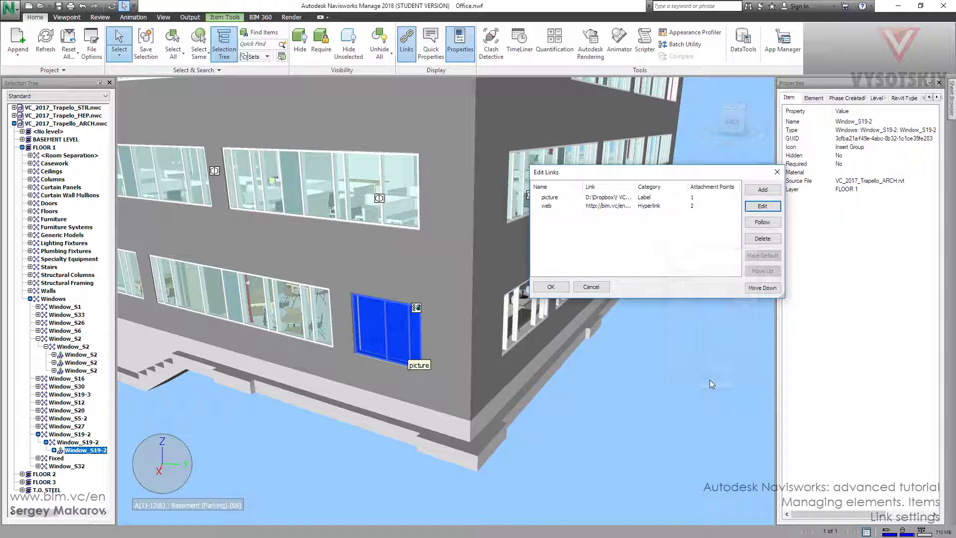
{"action": "left_click", "coordinate": [777, 173]}
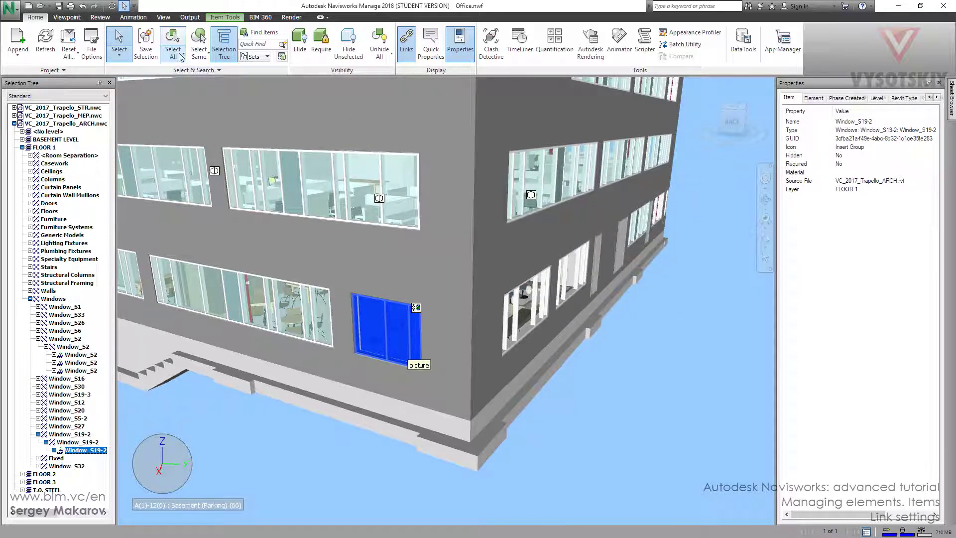
{"action": "left_click", "coordinate": [224, 17]}
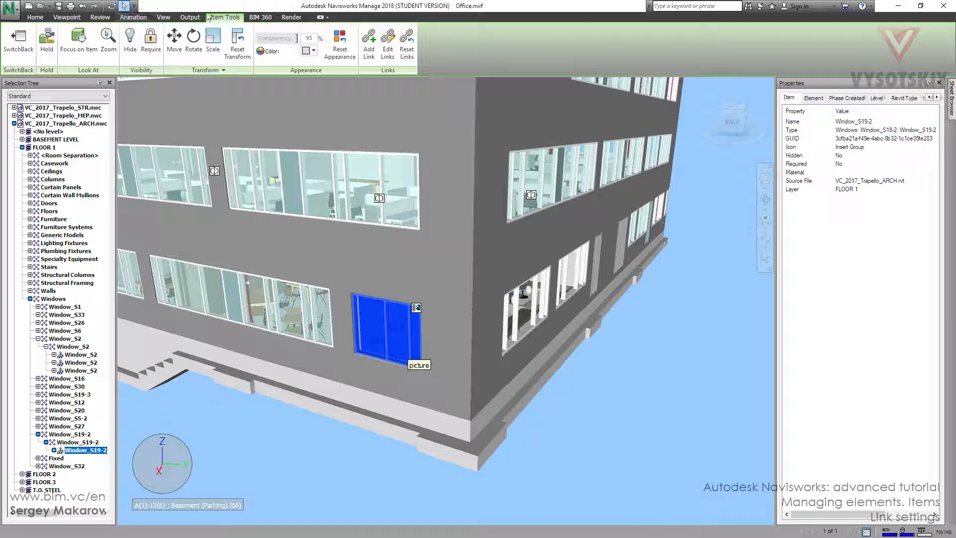
{"action": "left_click", "coordinate": [190, 16]}
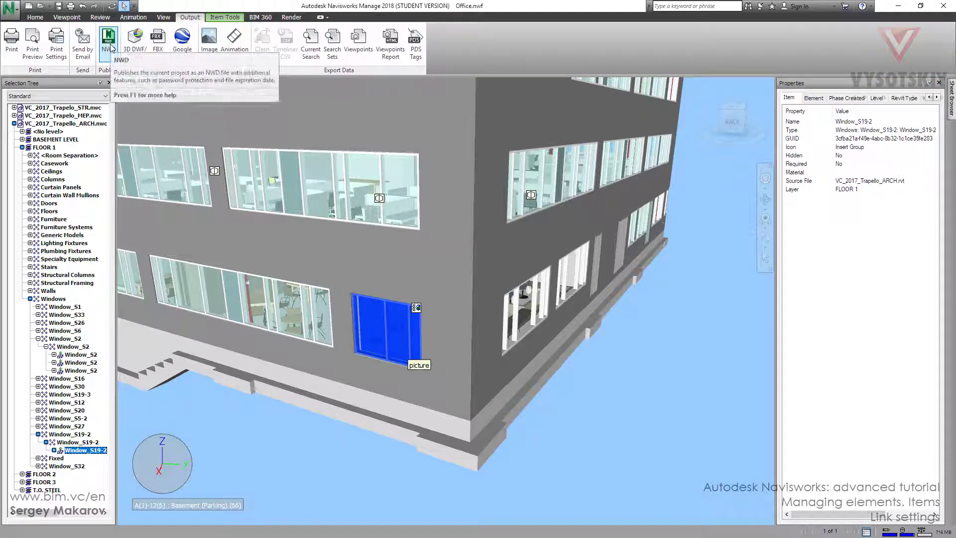
{"action": "left_click", "coordinate": [325, 266]}
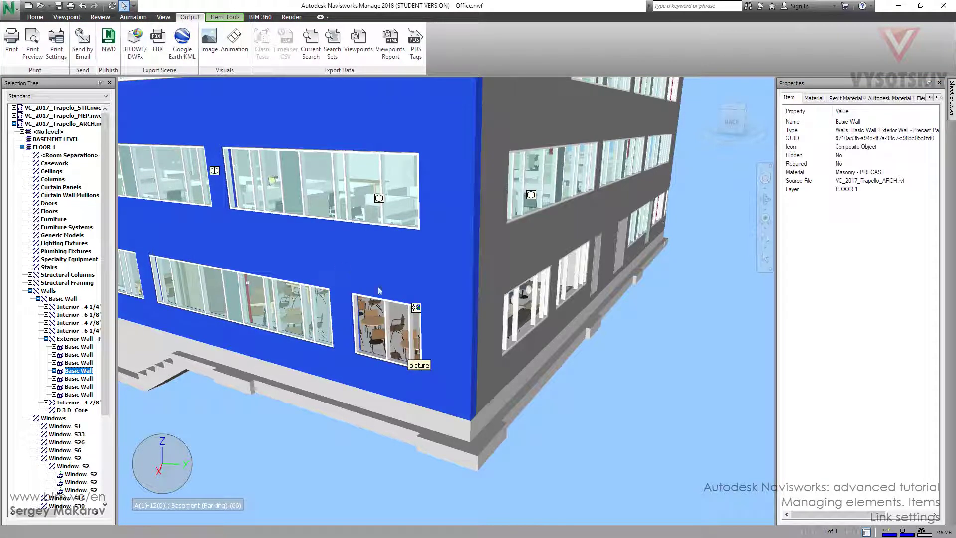
{"action": "left_click", "coordinate": [612, 427]}
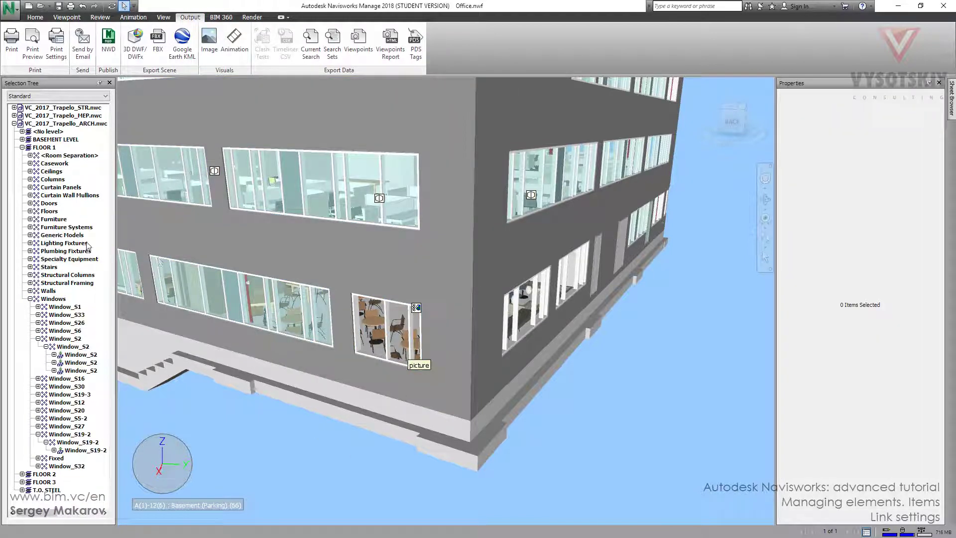
Step: Select Window_S19-2 and use Reset Links under Item Tools to remove its picture link
{"action": "left_click", "coordinate": [43, 17]}
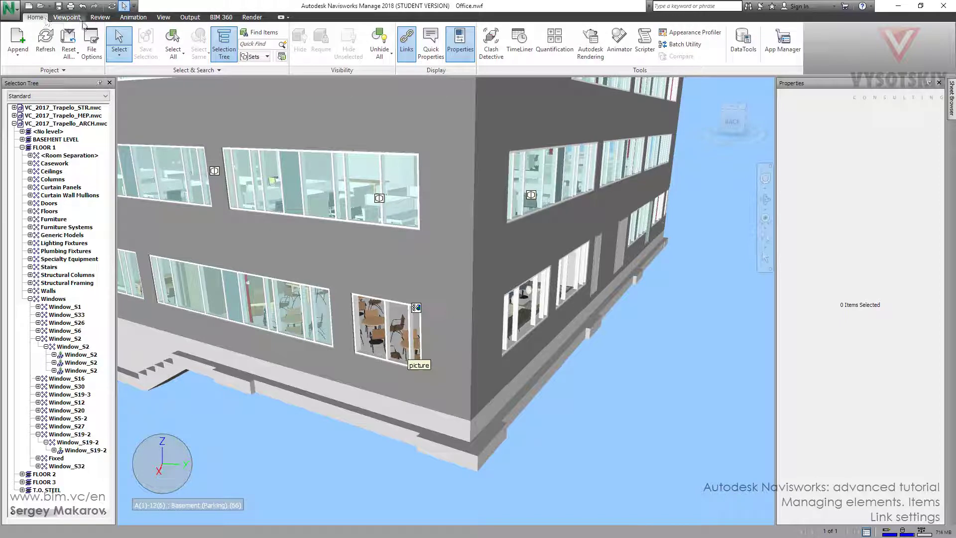
{"action": "left_click", "coordinate": [400, 352]}
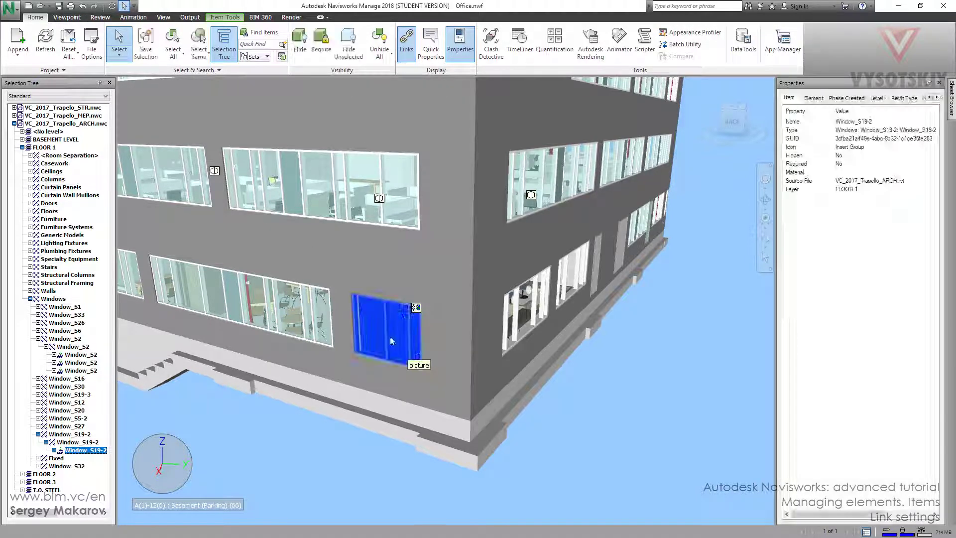
{"action": "left_click", "coordinate": [224, 17]}
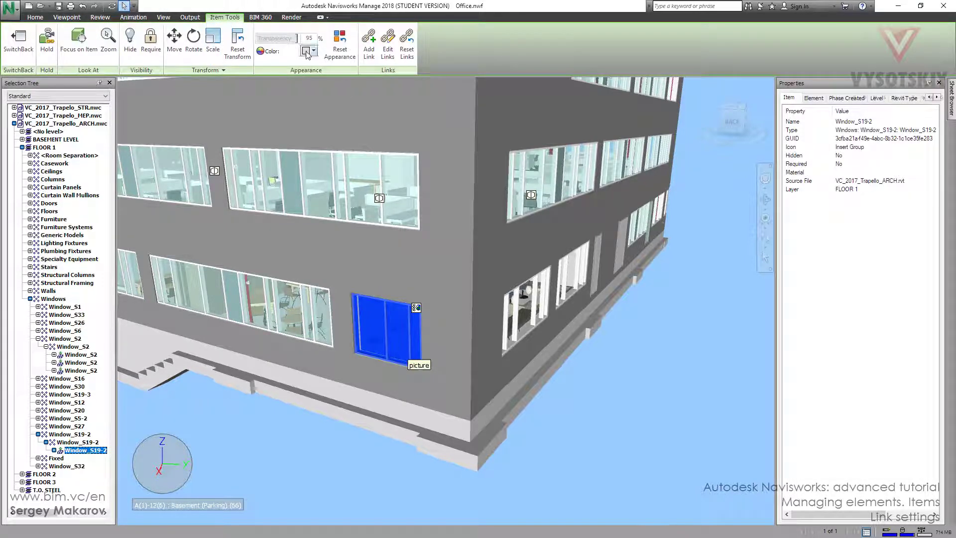
{"action": "left_click", "coordinate": [407, 50]}
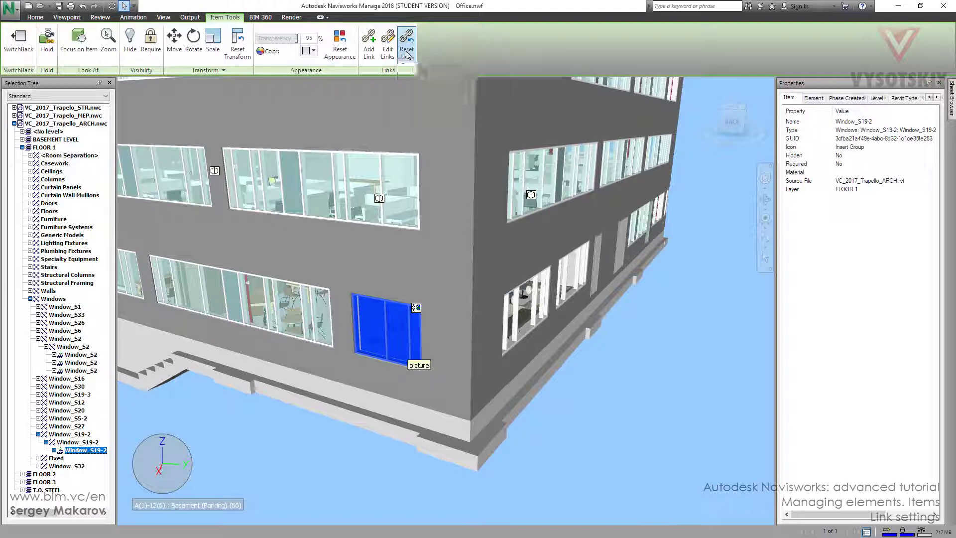